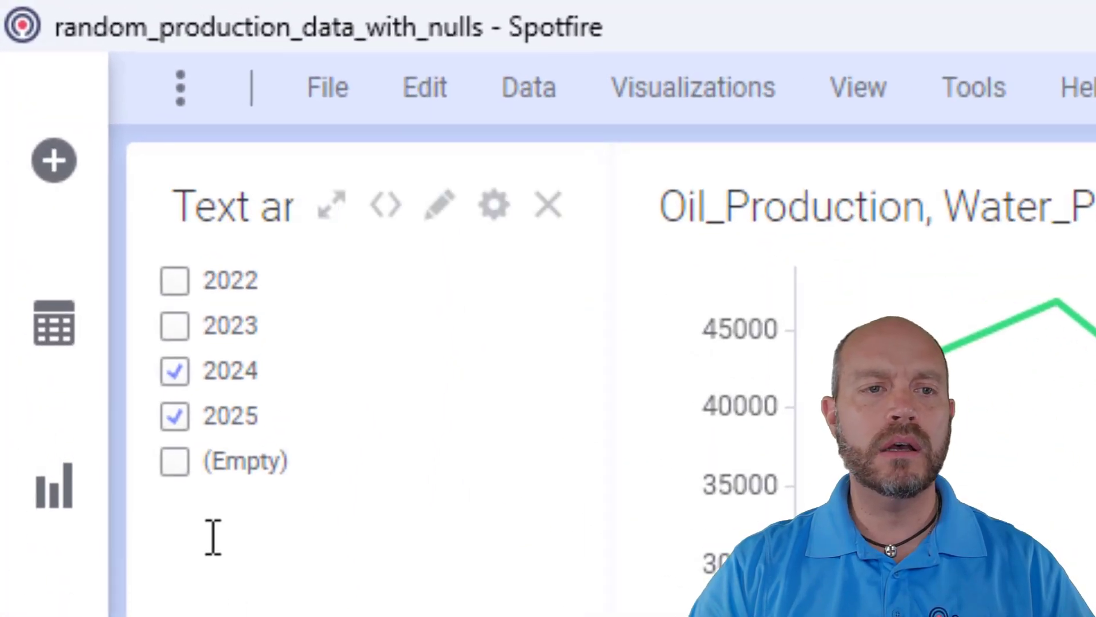
# Step: Include (Empty) in the text-area Year checkbox filter and review the listed years
pyautogui.click(184, 465)
pyautogui.scroll(-1, 281, 314)
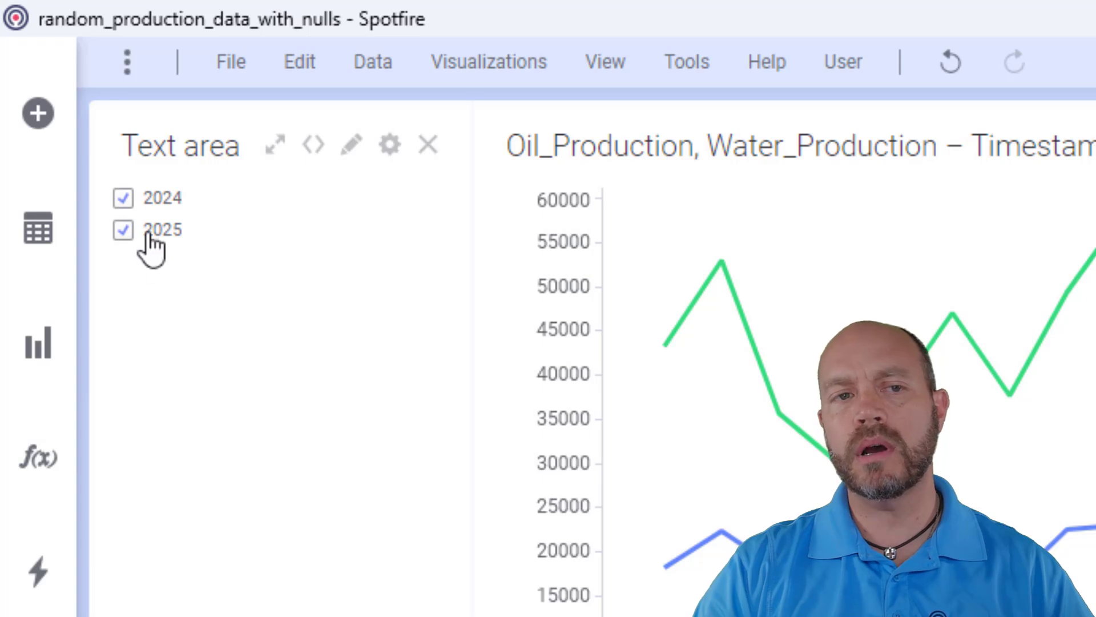
# Step: Change the text-area Year filter to a Radio Button Filter
pyautogui.rightClick(160, 235)
pyautogui.moveTo(286, 249)
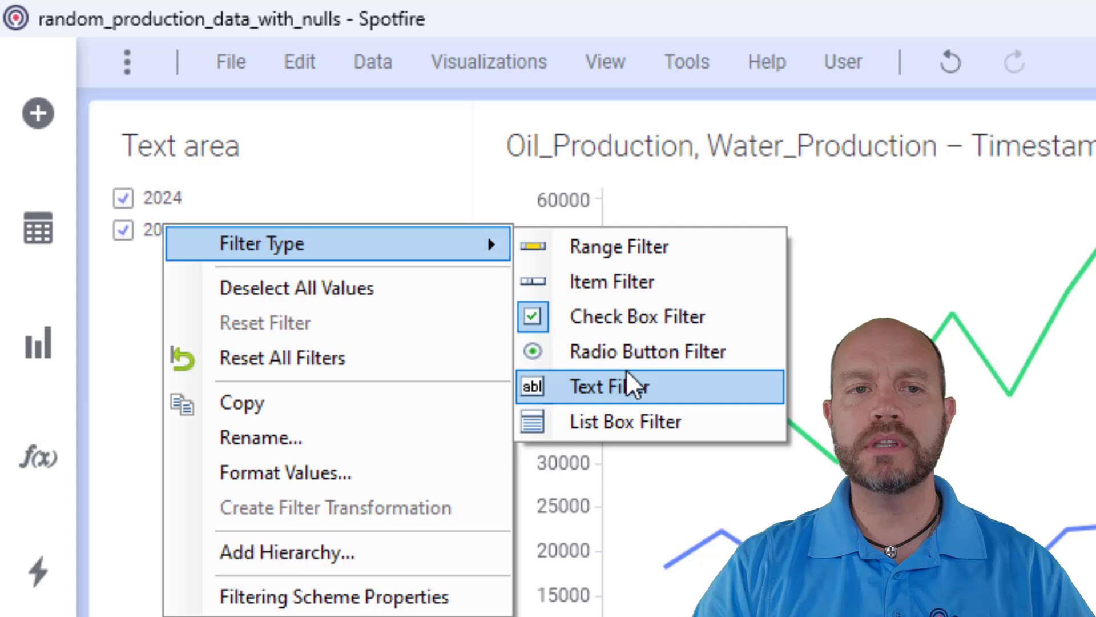
pyautogui.click(624, 355)
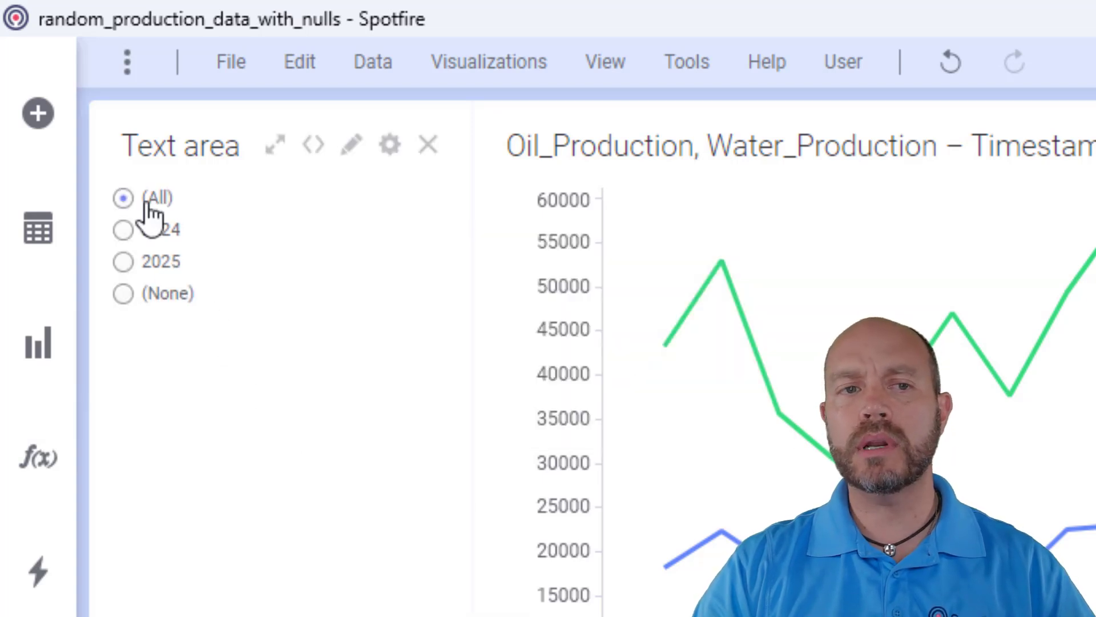
# Step: Remove the (All) and (None) options from the Year radio filter, then view the With Empty page
pyautogui.rightClick(153, 231)
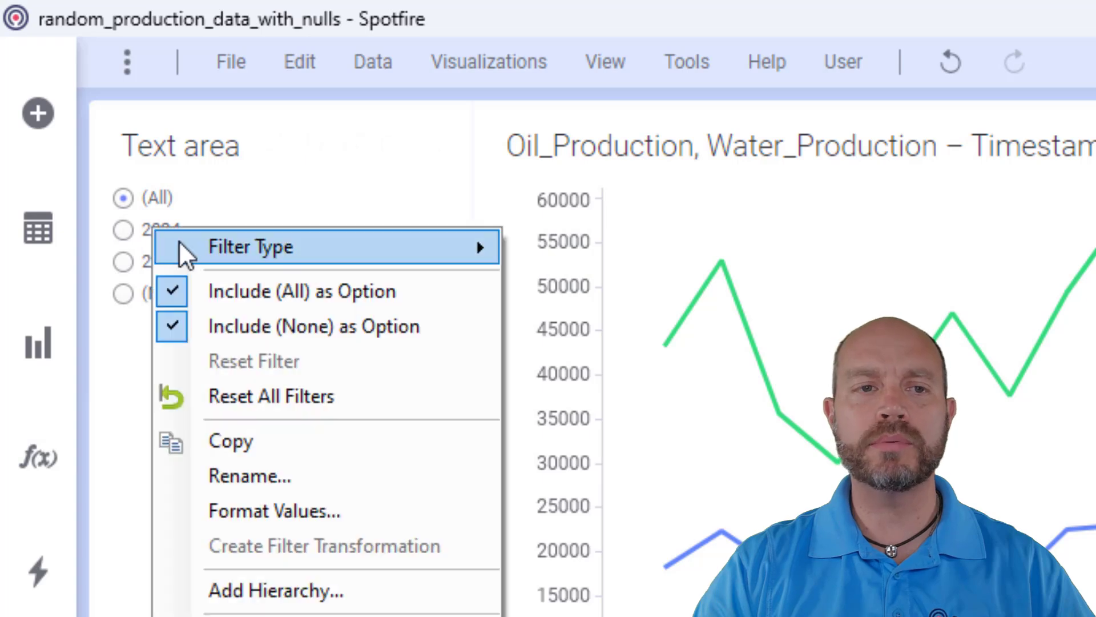
pyautogui.click(234, 285)
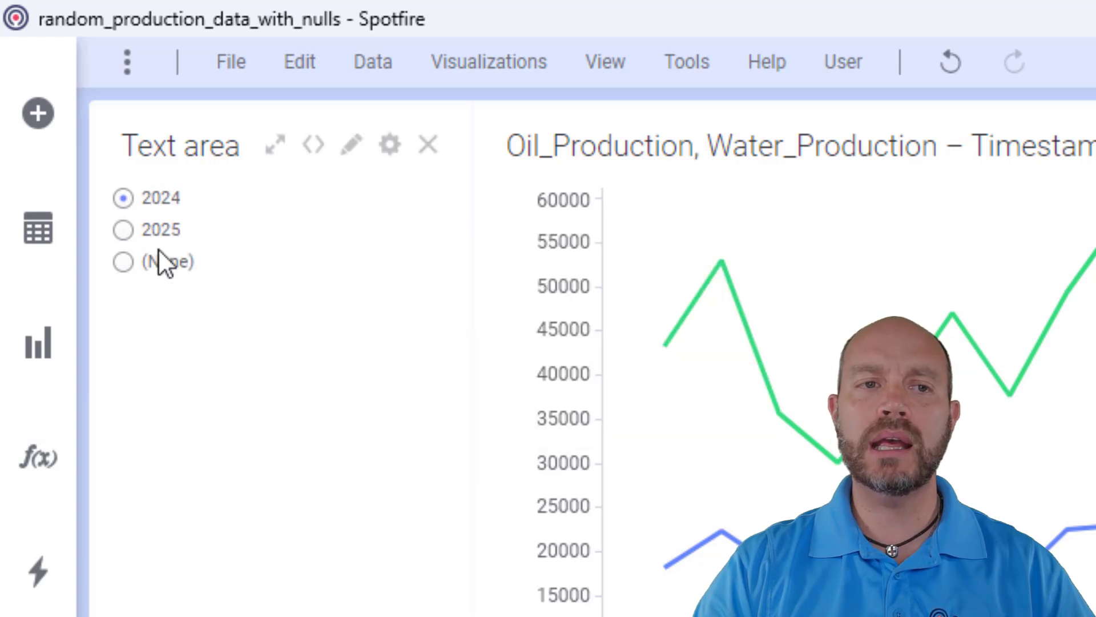
pyautogui.rightClick(159, 251)
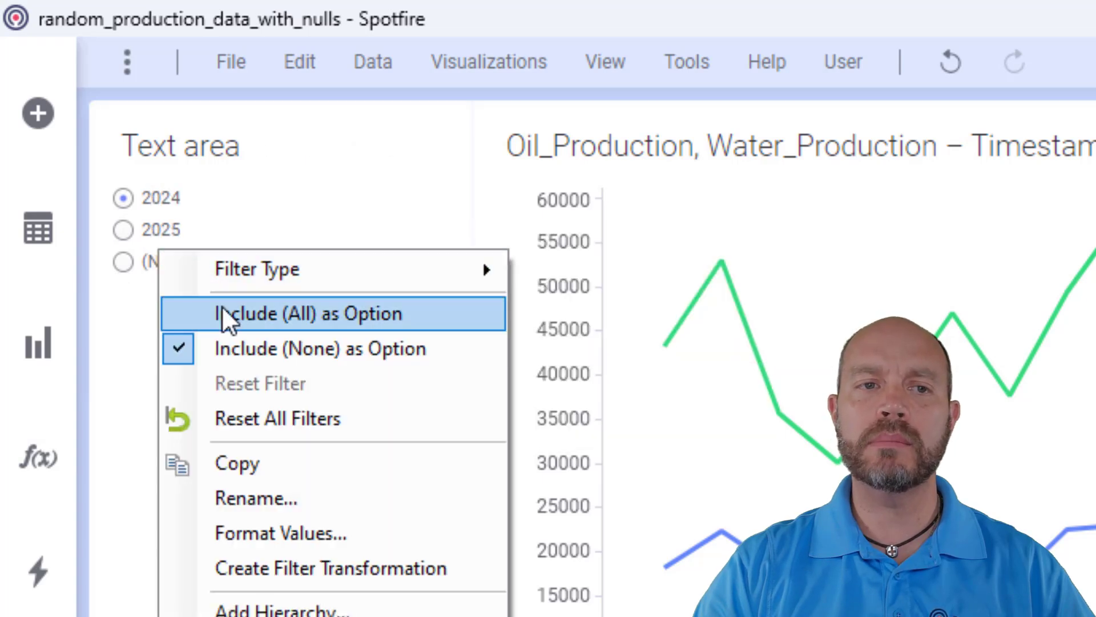
pyautogui.click(235, 347)
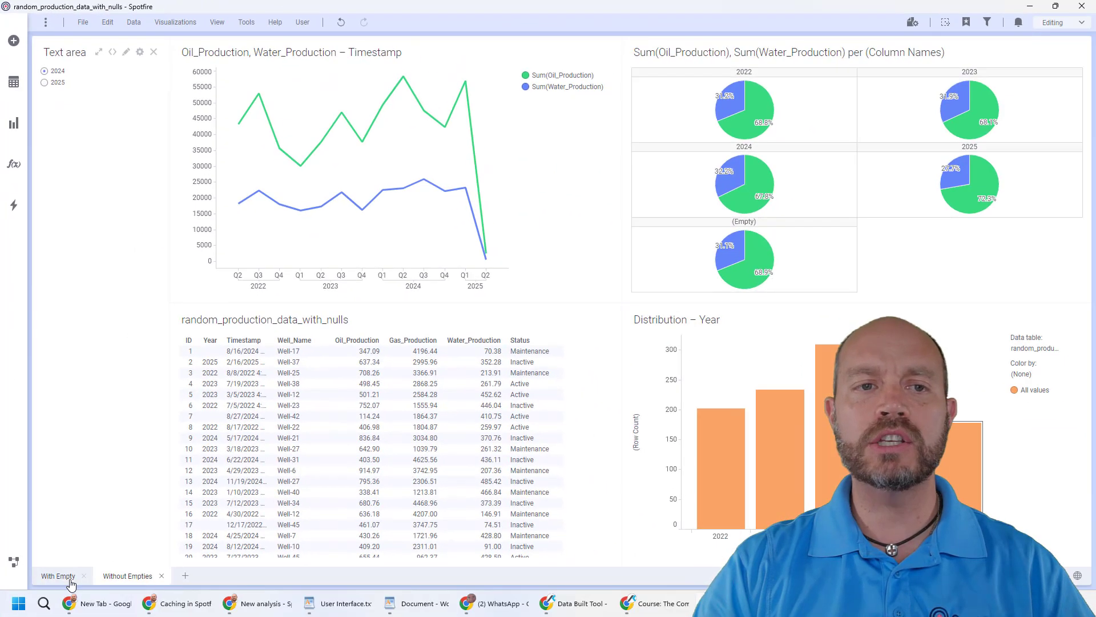
pyautogui.click(58, 576)
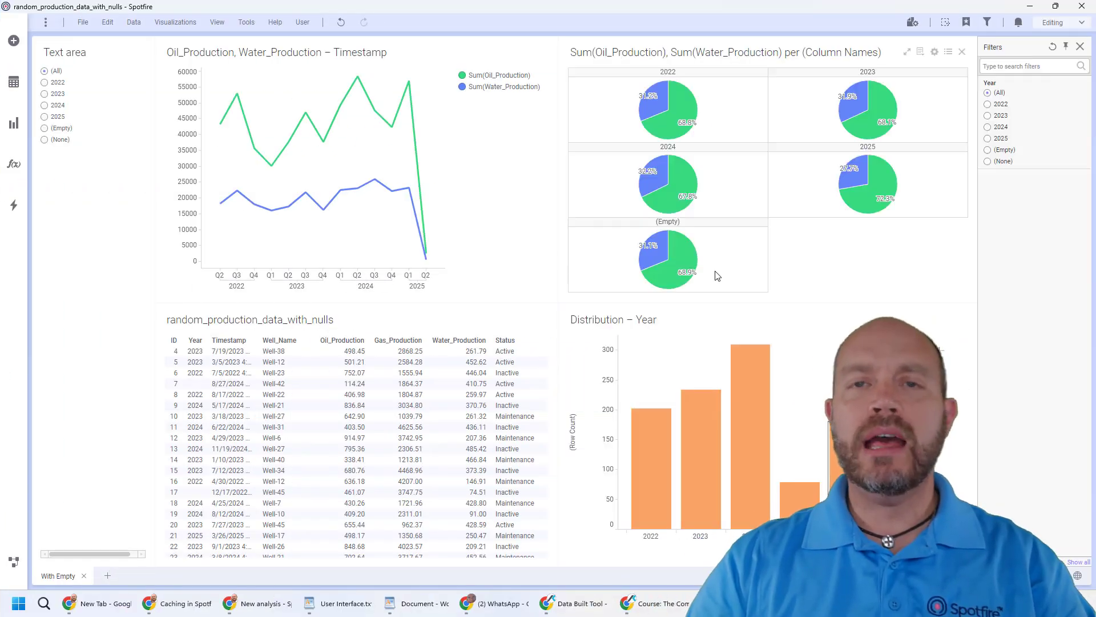
# Step: Add a linked copy of random_production_data_with_nulls named Year
pyautogui.click(13, 40)
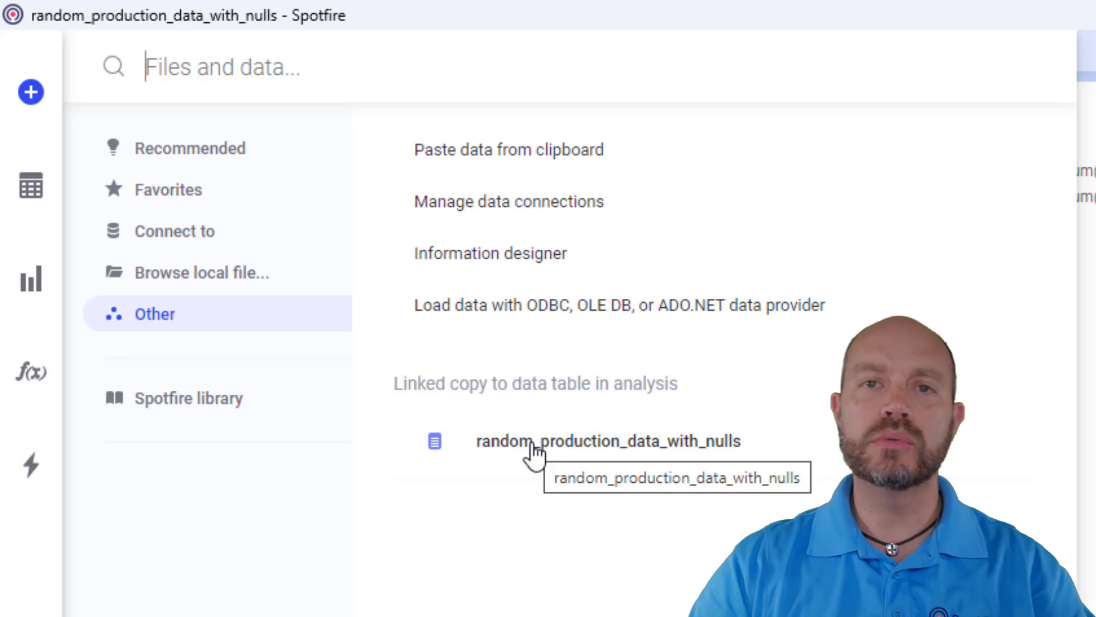
pyautogui.click(414, 352)
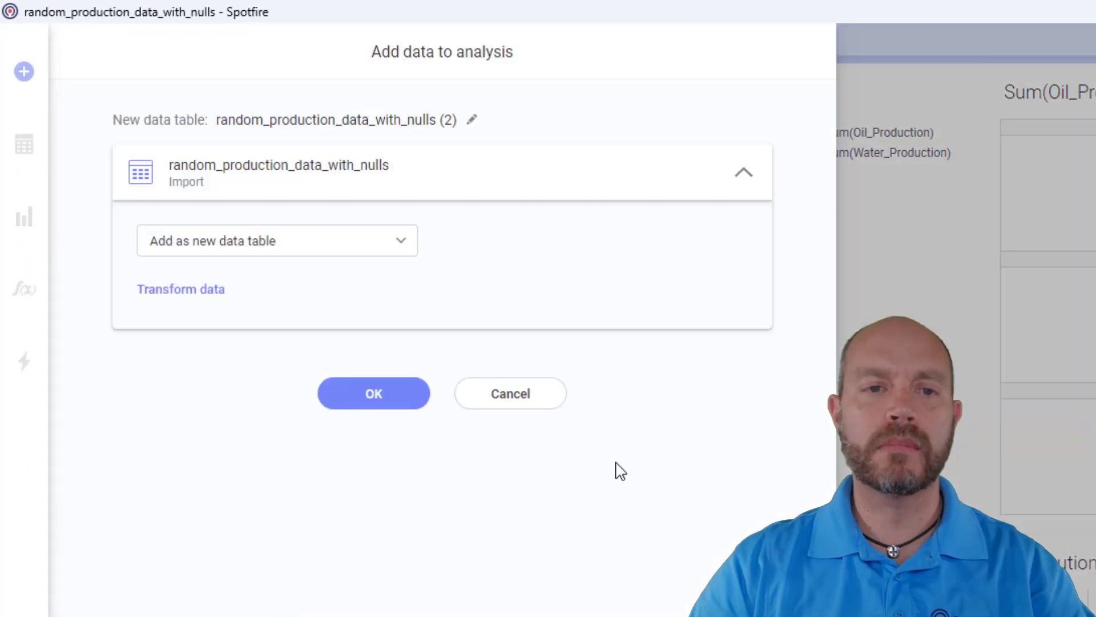
pyautogui.click(472, 120)
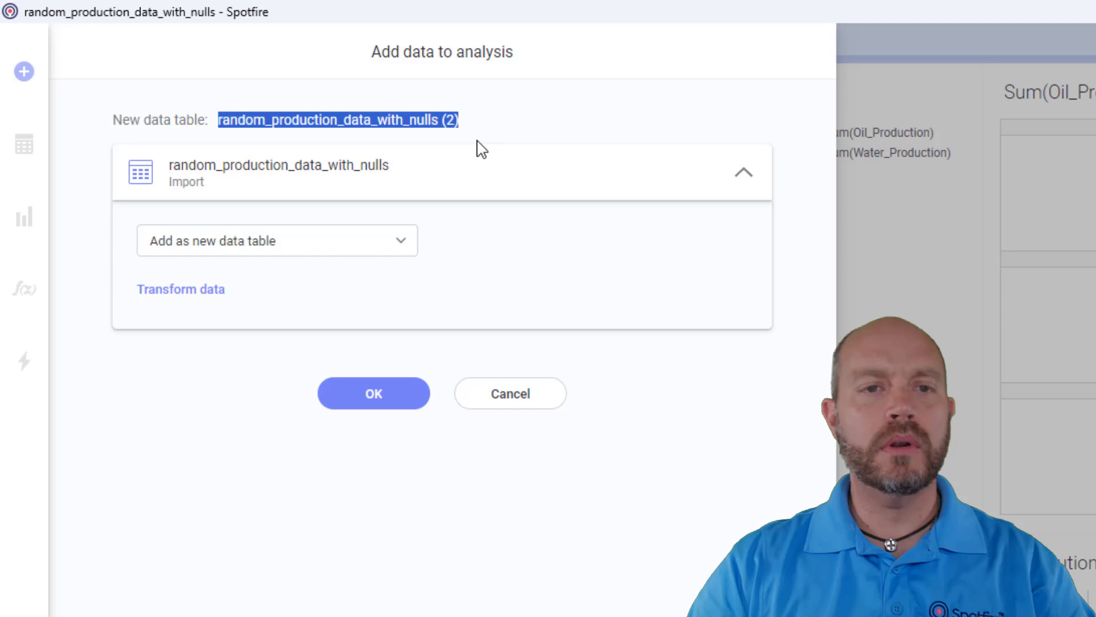
pyautogui.write('Year')
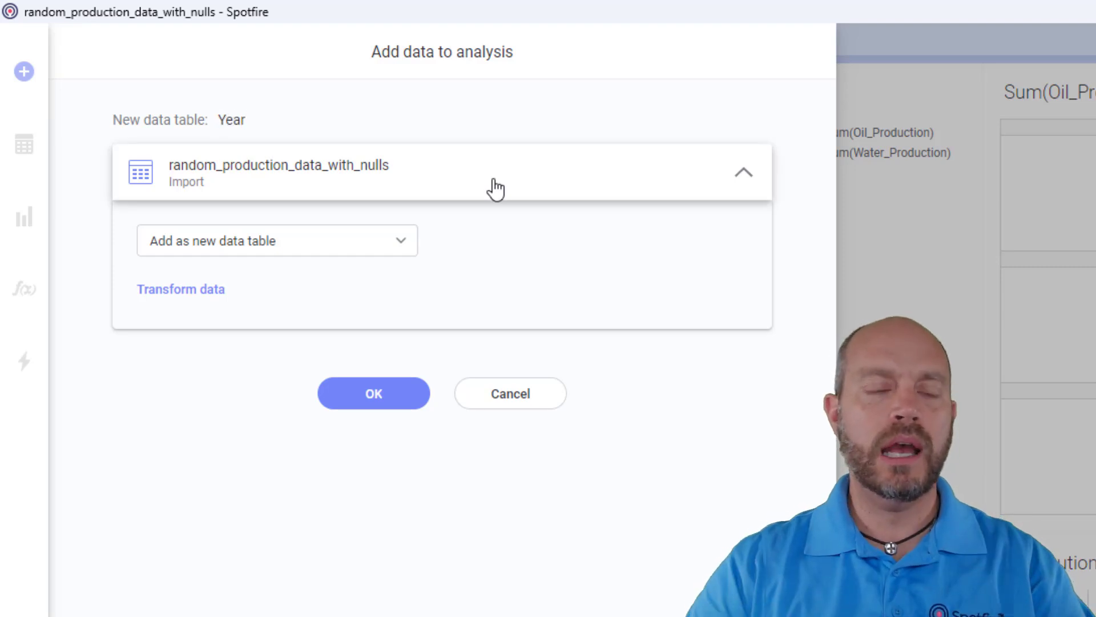
# Step: Add a Filter rows step with [Year]>=Year(DateTimeNow())-1 to the Year table
pyautogui.click(197, 295)
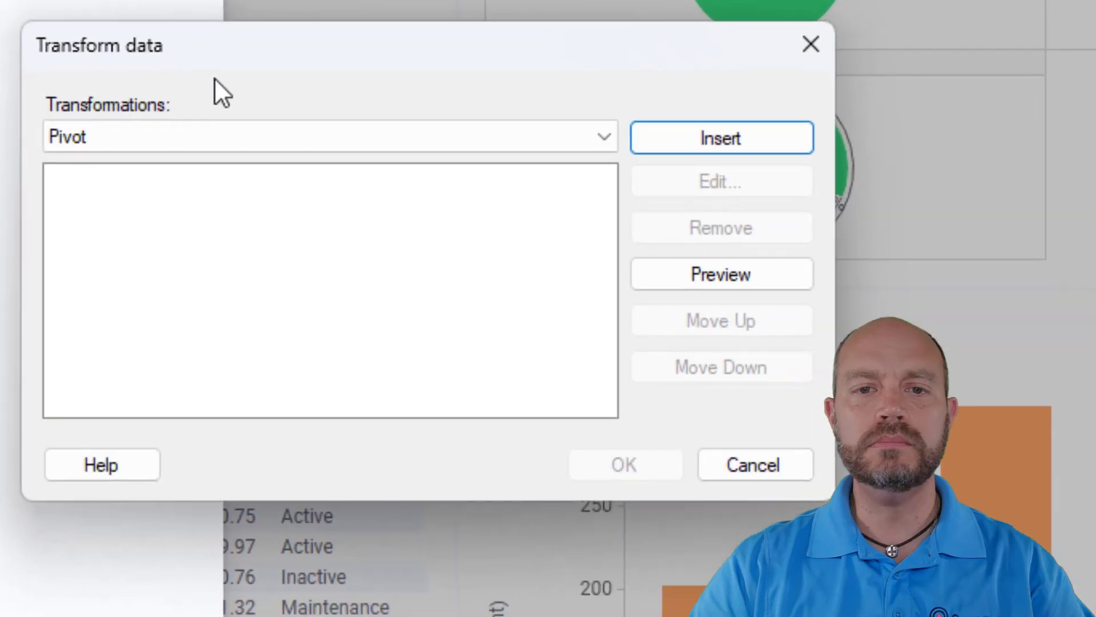
pyautogui.click(272, 137)
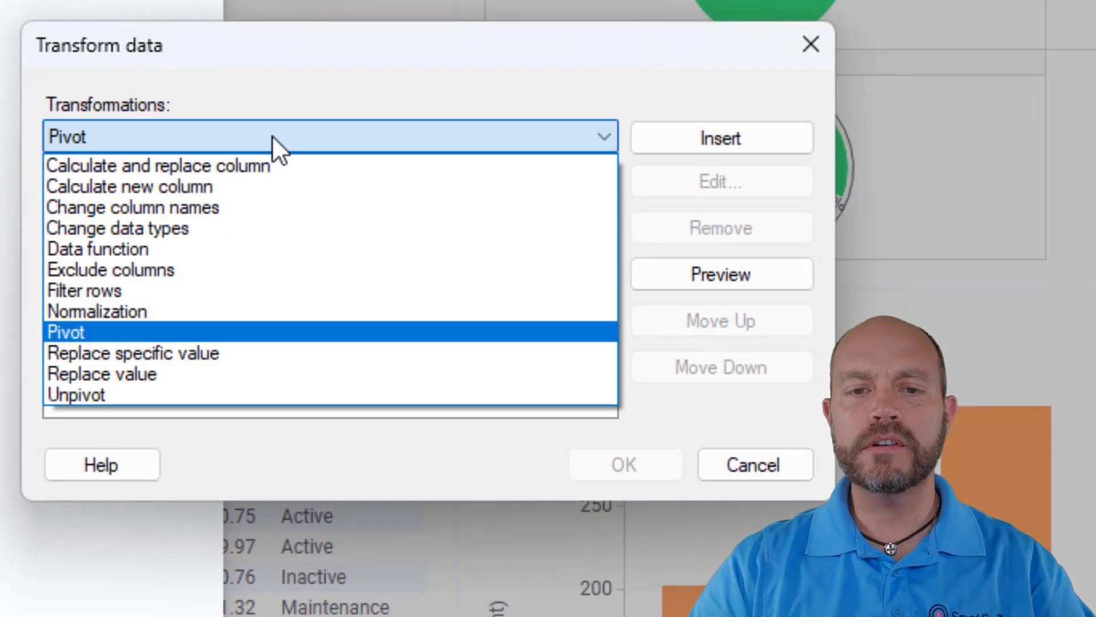
pyautogui.click(194, 292)
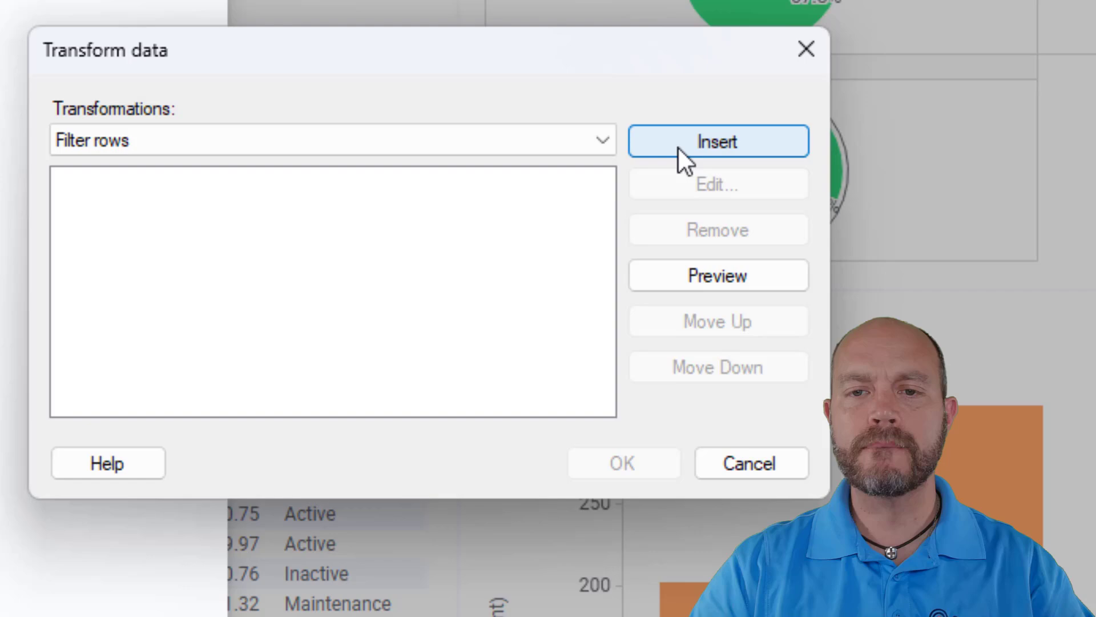
pyautogui.click(688, 142)
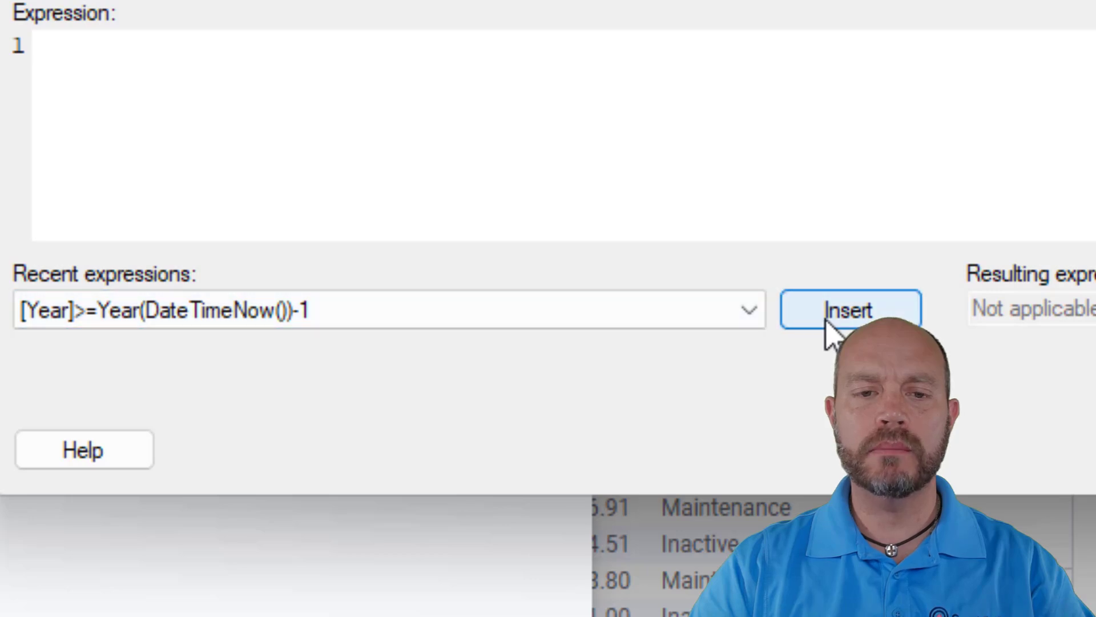
pyautogui.click(827, 320)
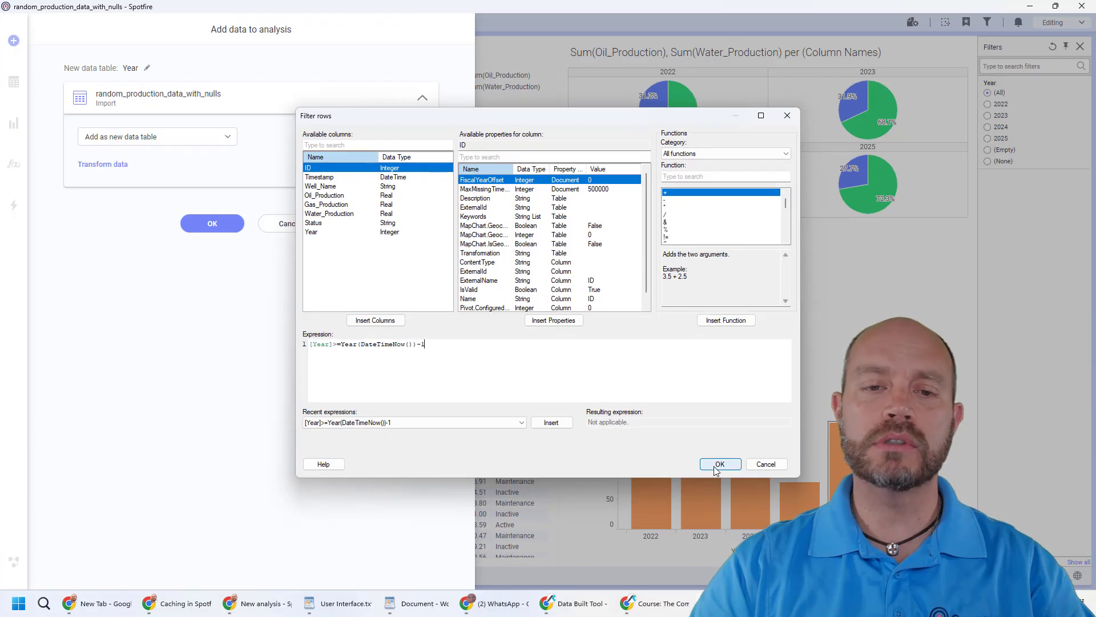
# Step: Confirm the row filter and add a Pivot step after it
pyautogui.click(719, 464)
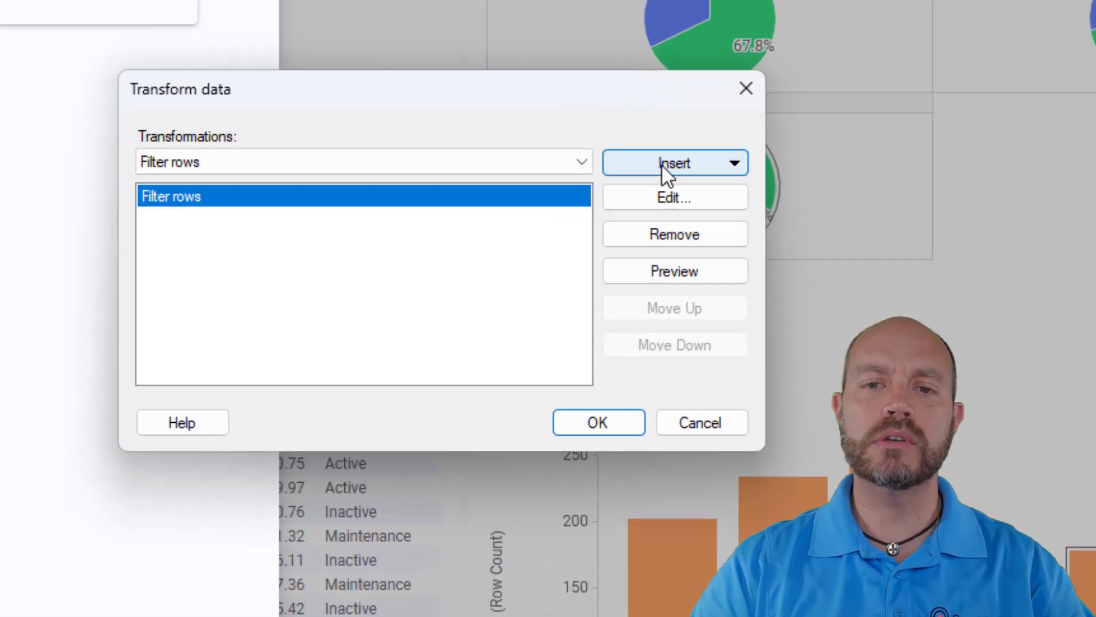
pyautogui.click(649, 245)
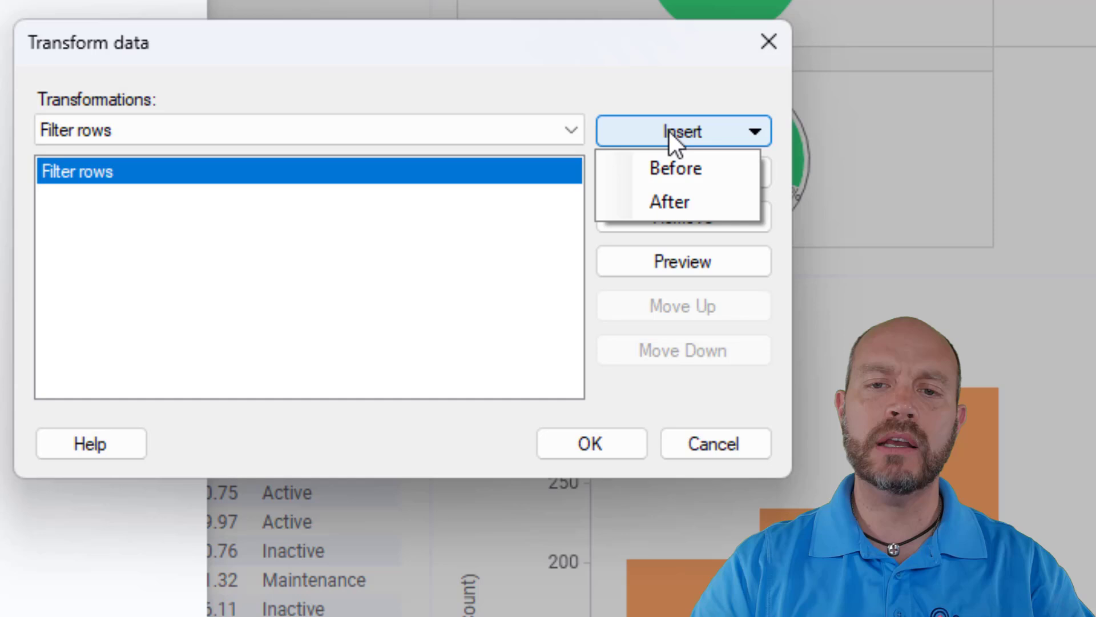
pyautogui.click(484, 129)
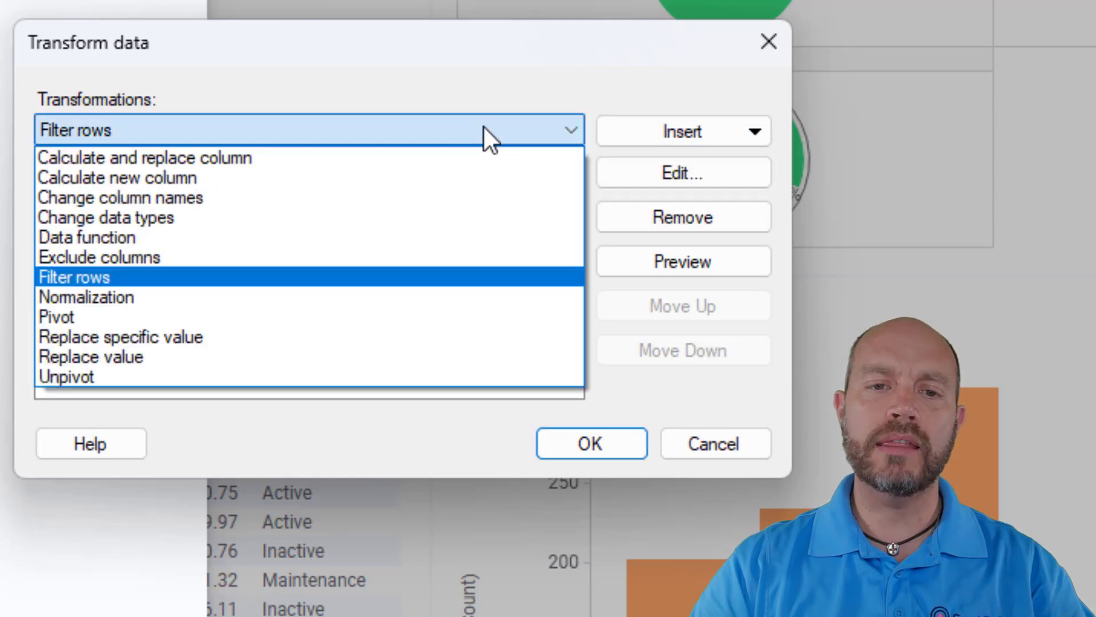
pyautogui.click(183, 317)
pyautogui.click(683, 136)
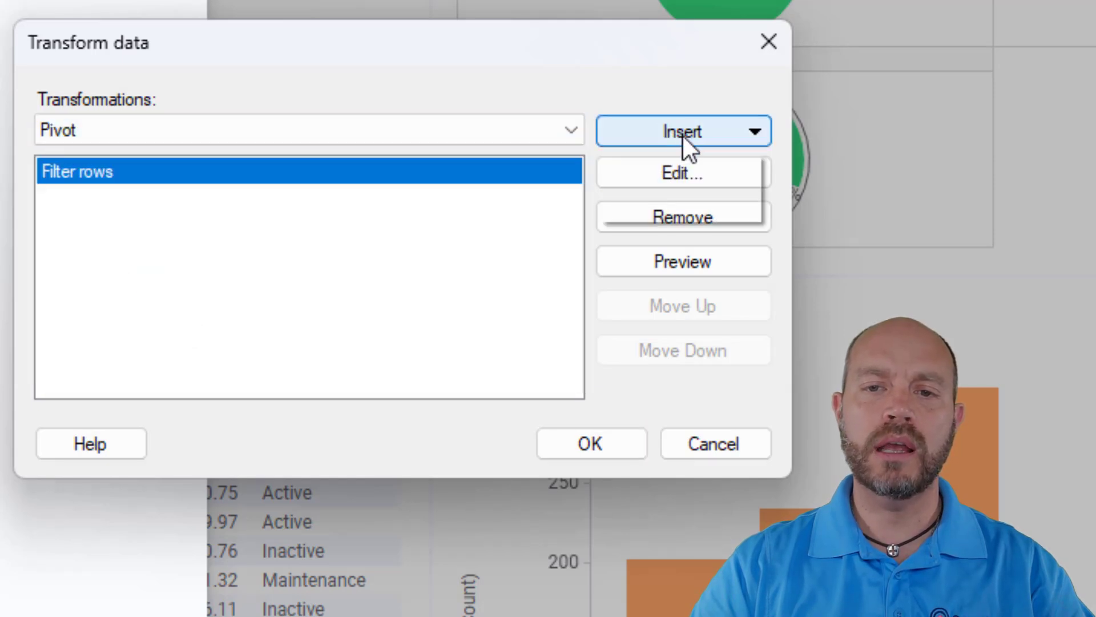
pyautogui.click(676, 193)
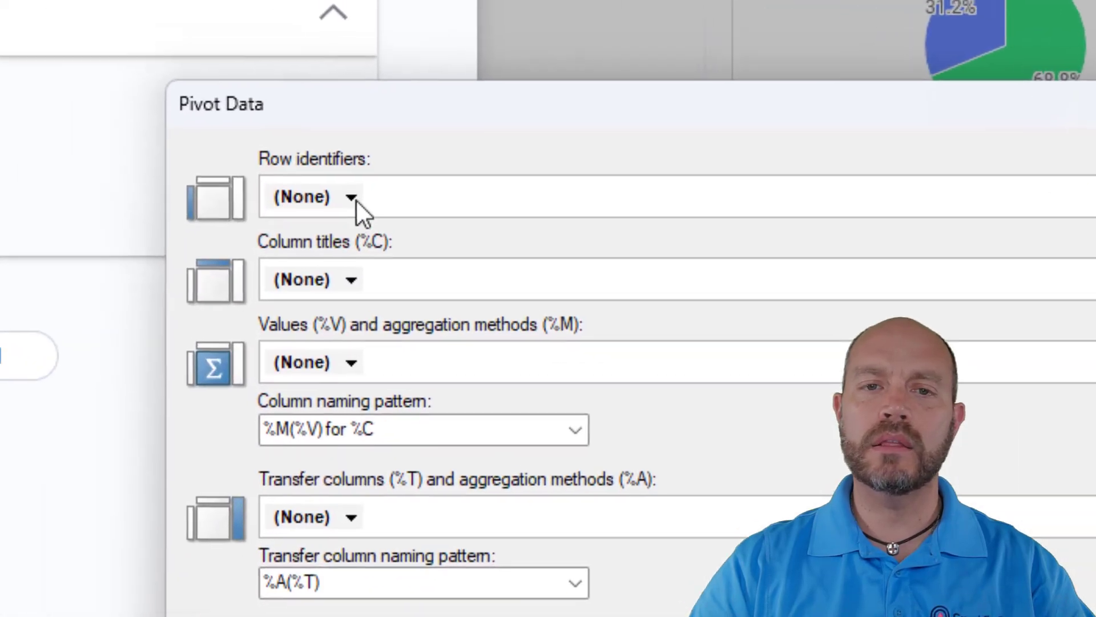
# Step: Pivot with Year as the row identifier, add the table, and toggle 2025 in its filter
pyautogui.click(356, 200)
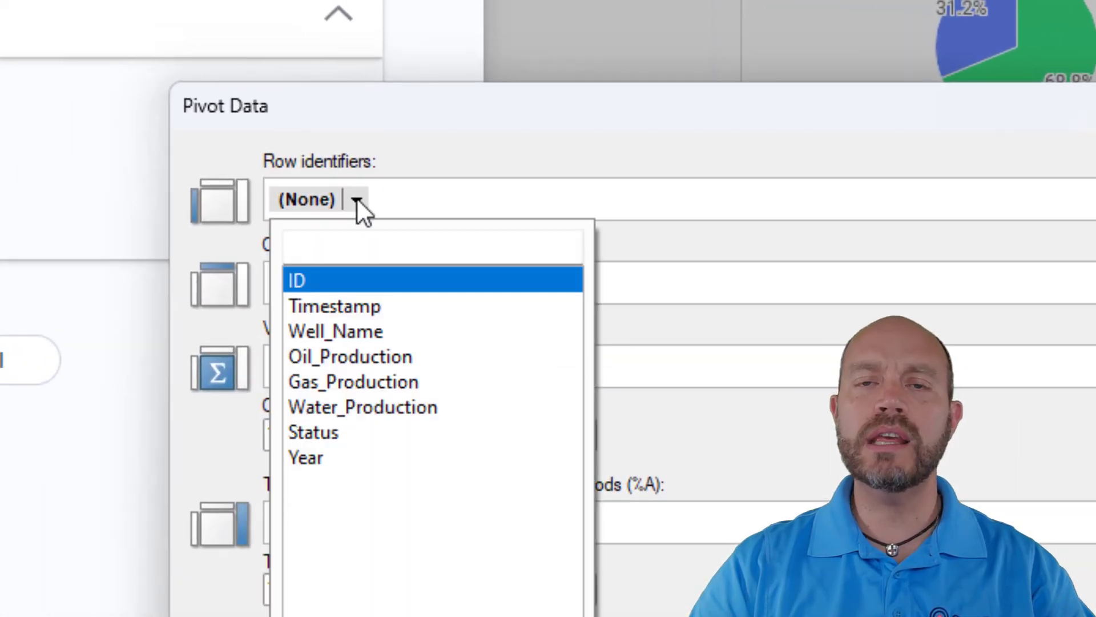
pyautogui.click(330, 451)
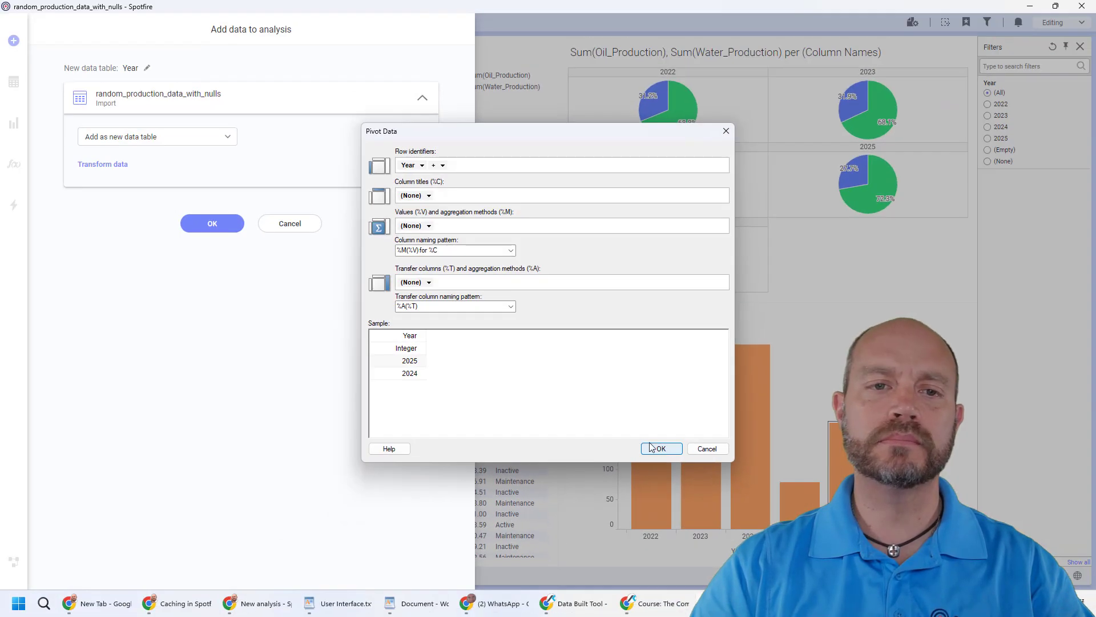
pyautogui.click(1093, 537)
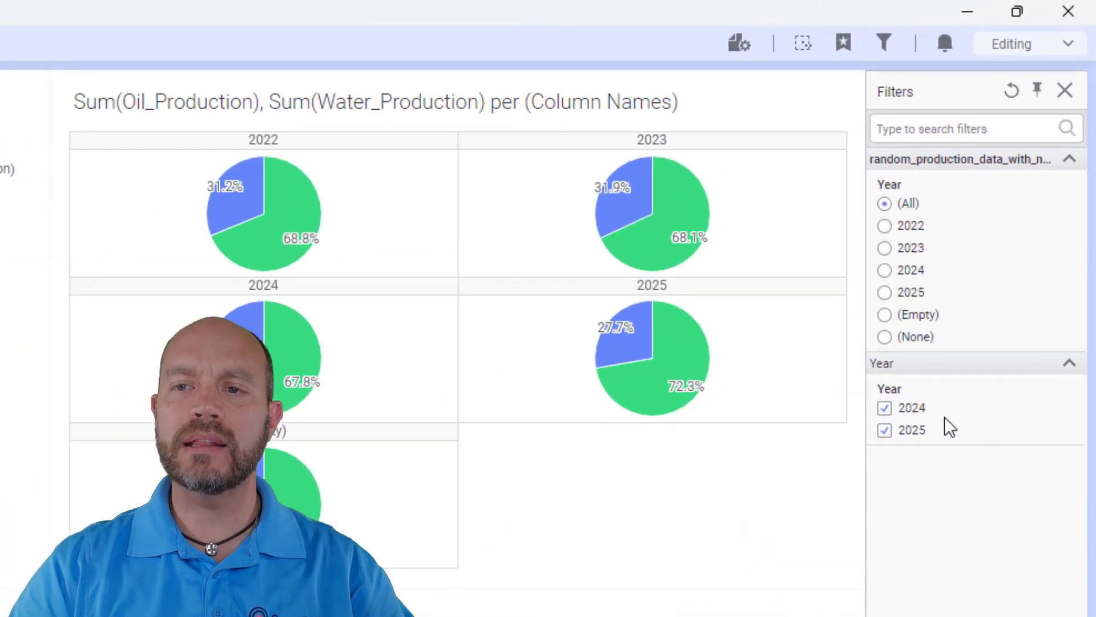
pyautogui.click(884, 430)
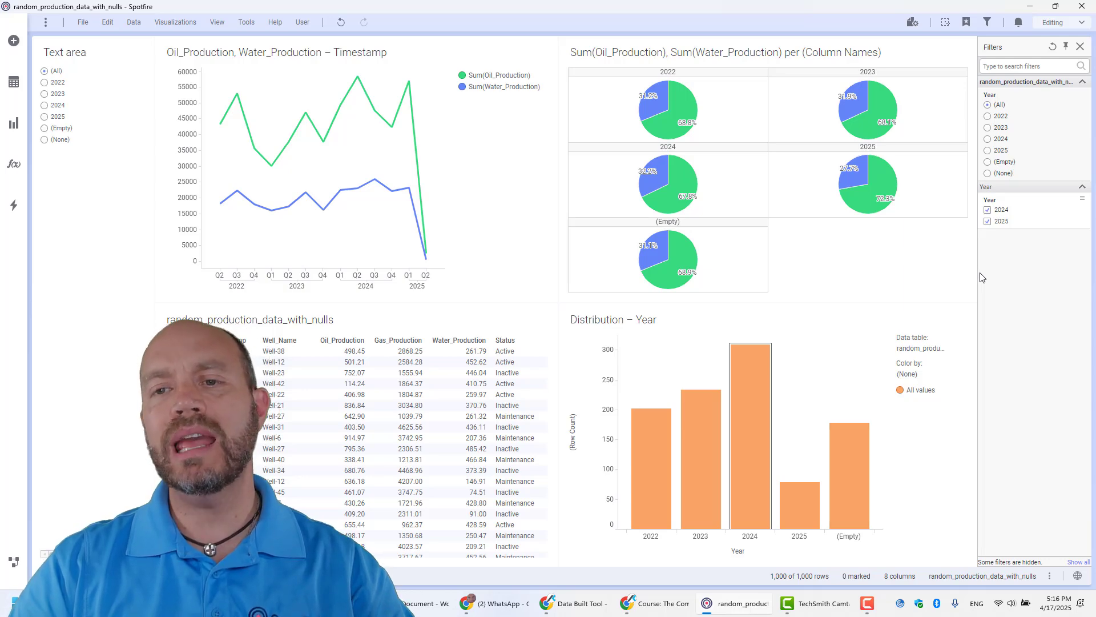
# Step: Add a relation joining the Year table's Year column to random_production_data_with_nulls' Year column
pyautogui.click(14, 564)
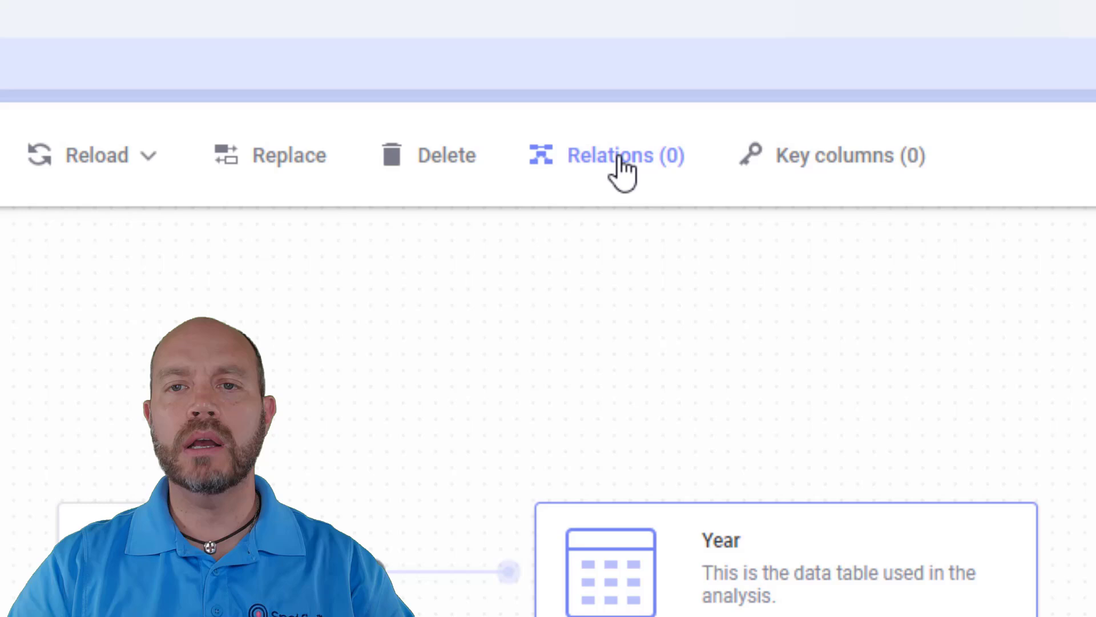
pyautogui.click(619, 158)
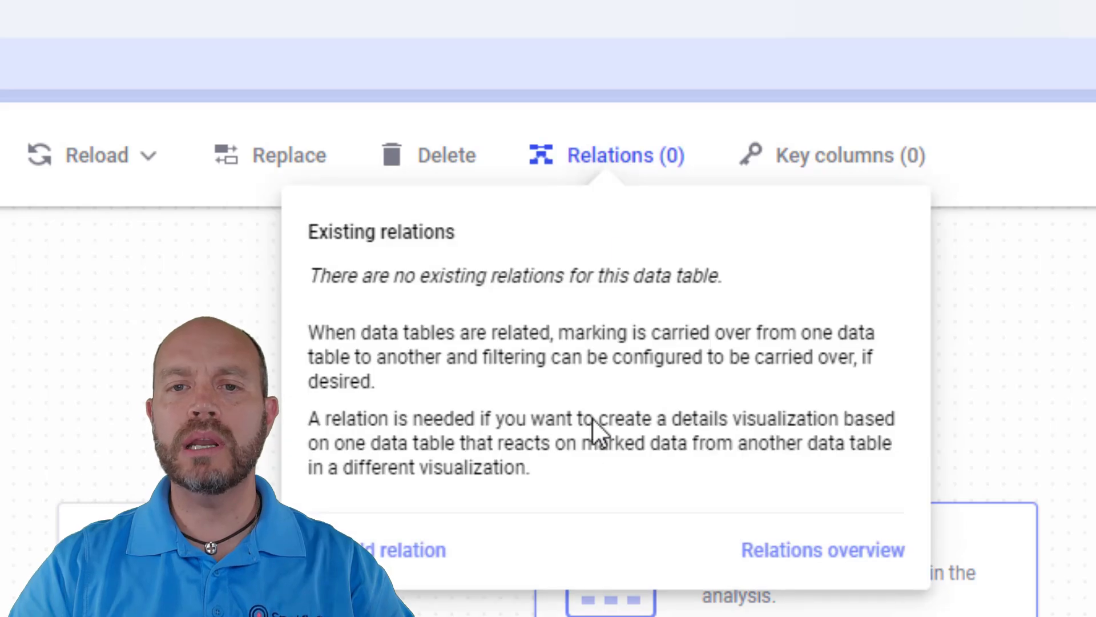
pyautogui.click(810, 551)
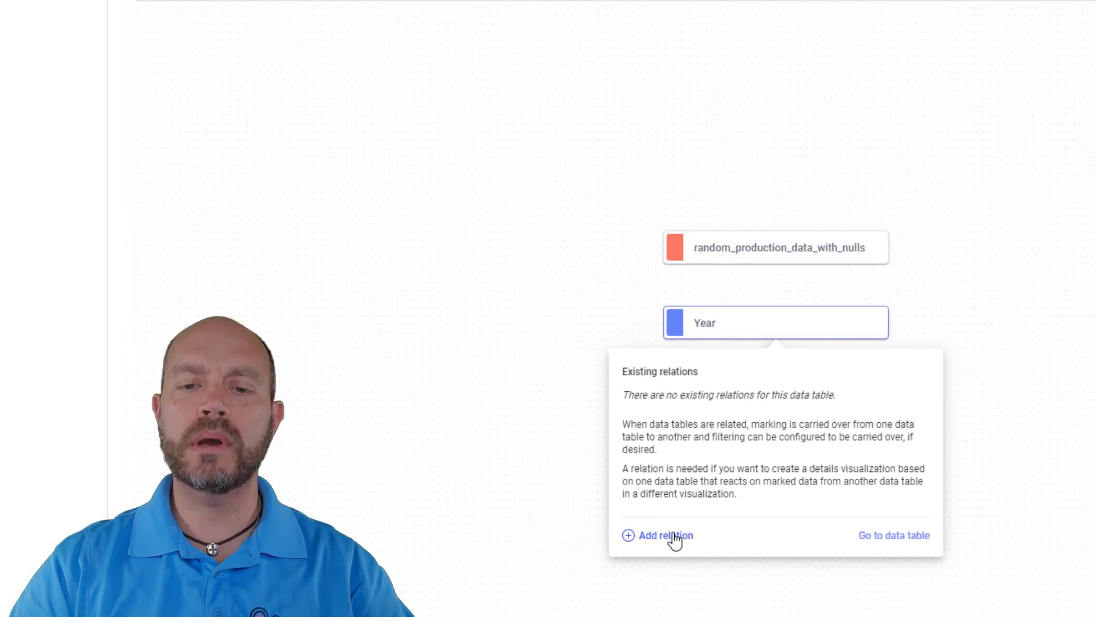
pyautogui.click(675, 538)
pyautogui.click(419, 202)
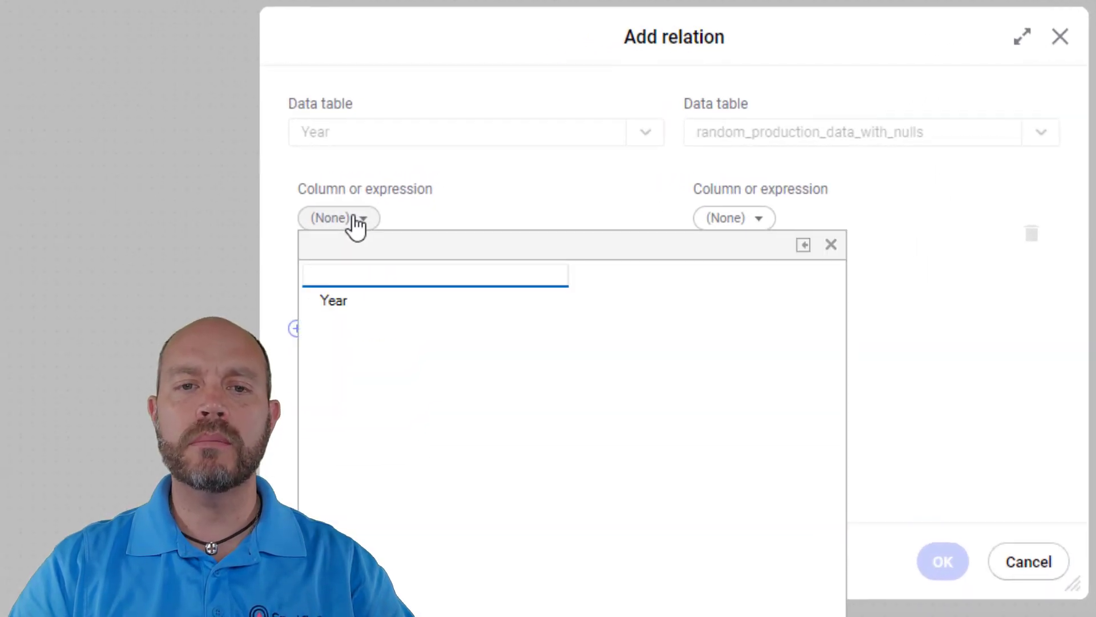
pyautogui.click(364, 303)
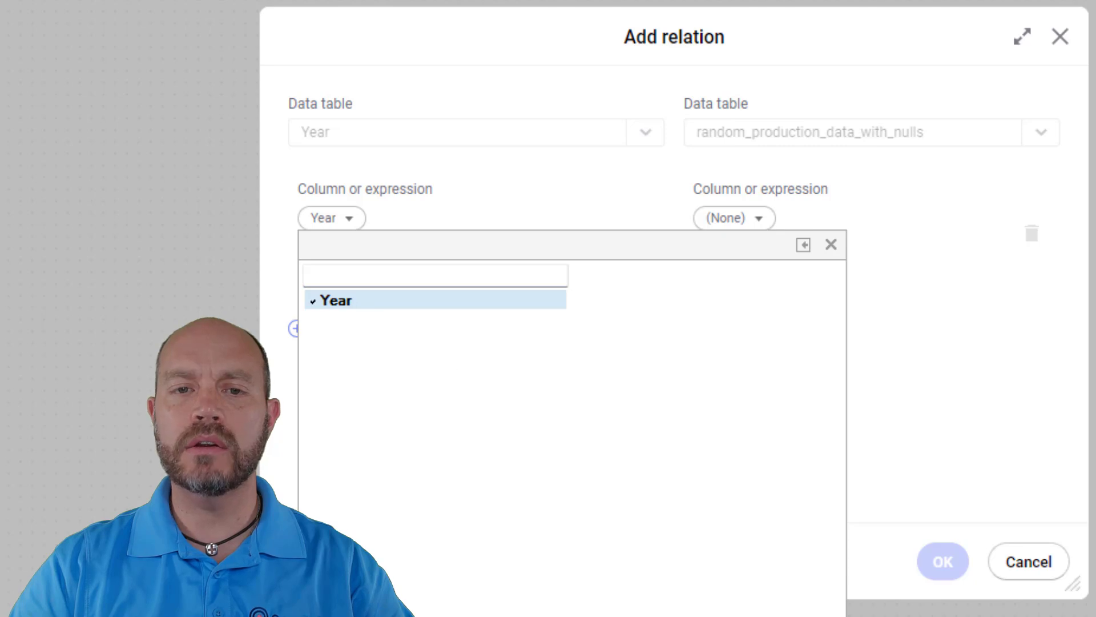
pyautogui.click(910, 286)
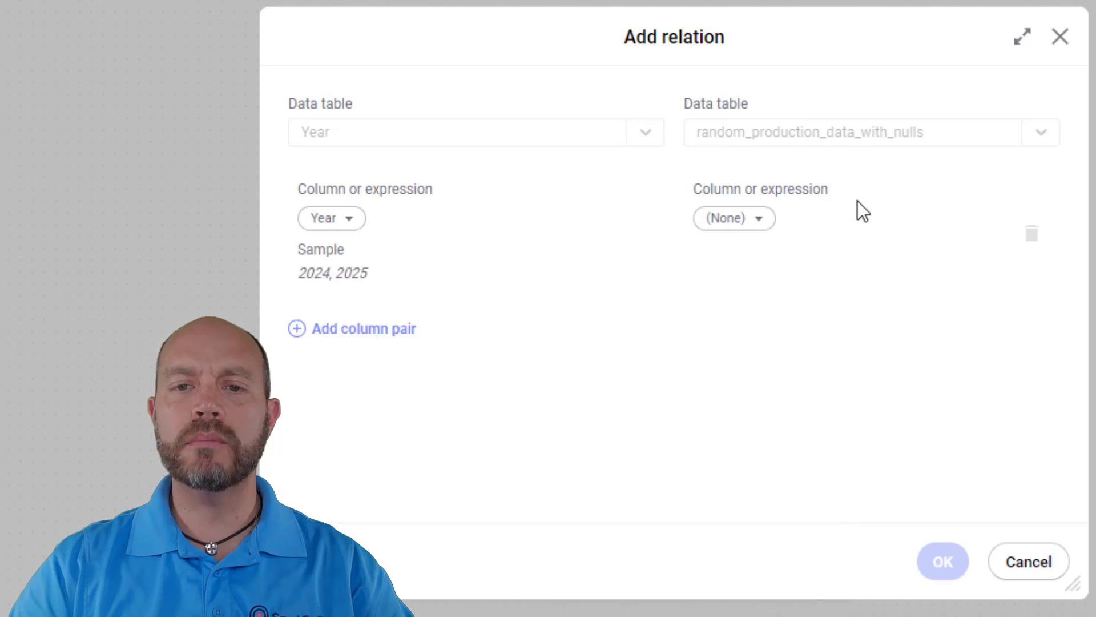
pyautogui.click(756, 223)
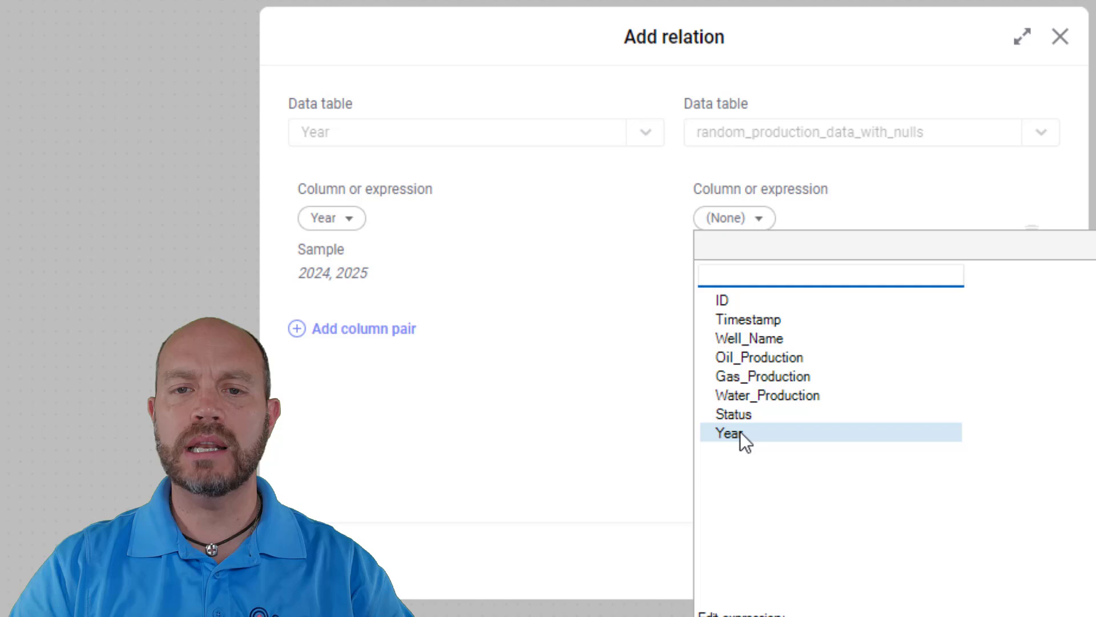
pyautogui.click(740, 432)
pyautogui.click(953, 189)
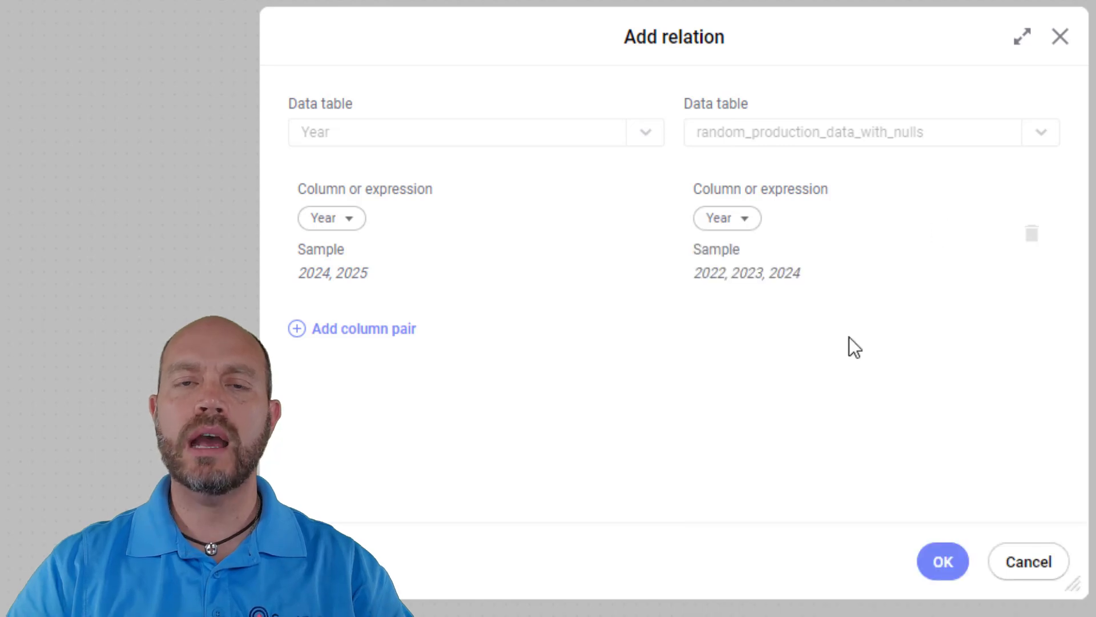
pyautogui.click(939, 563)
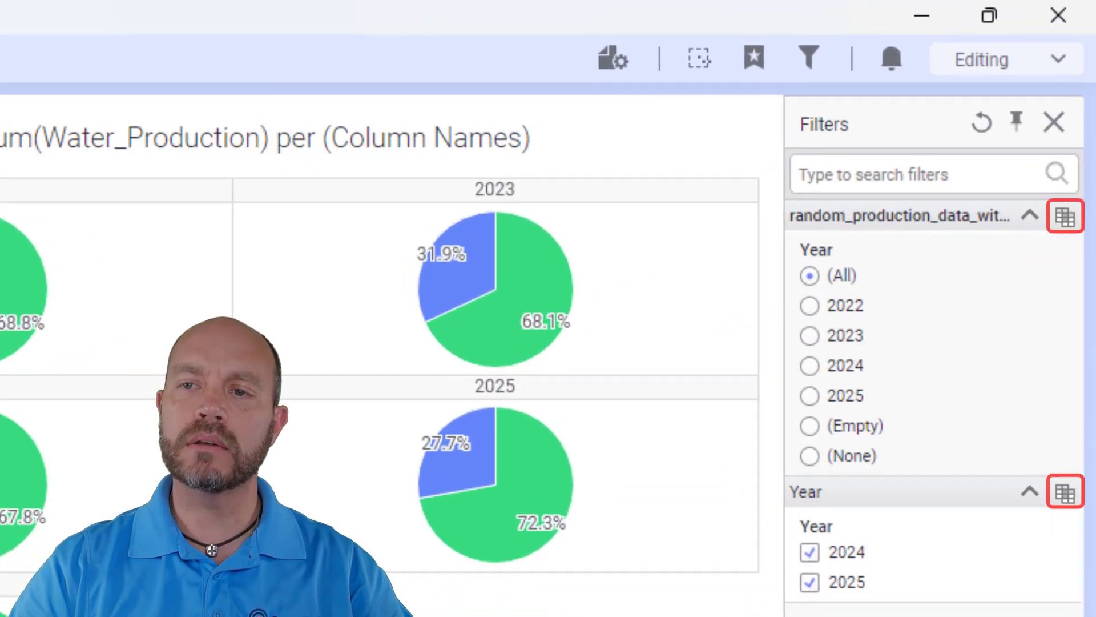
# Step: Make the production data include only values filtered in the Year table
pyautogui.click(809, 552)
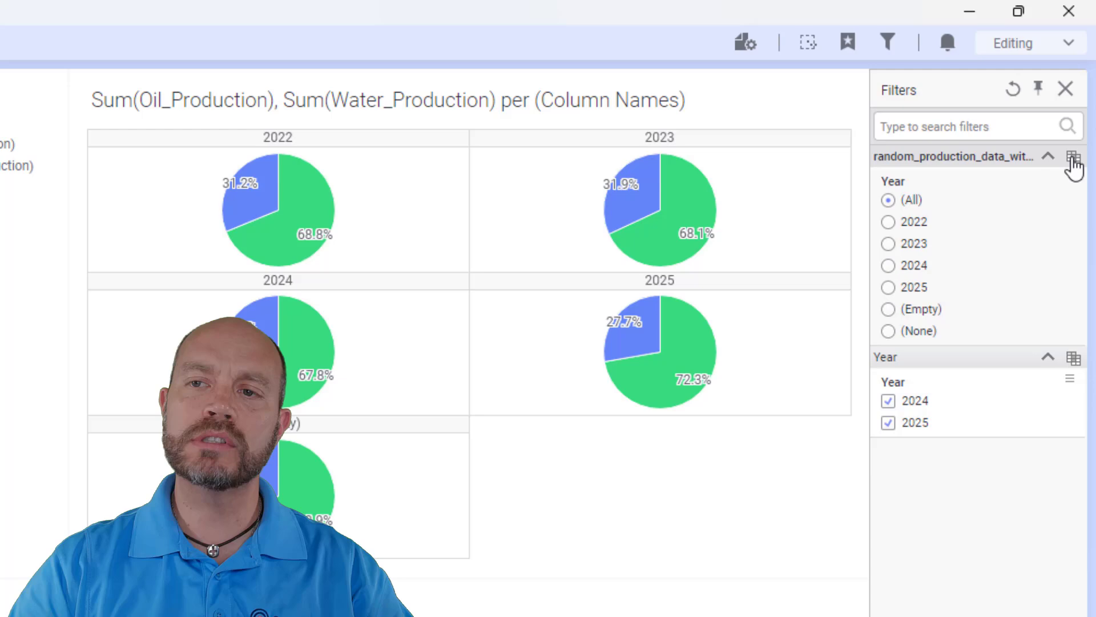
pyautogui.click(1085, 82)
pyautogui.moveTo(1021, 96)
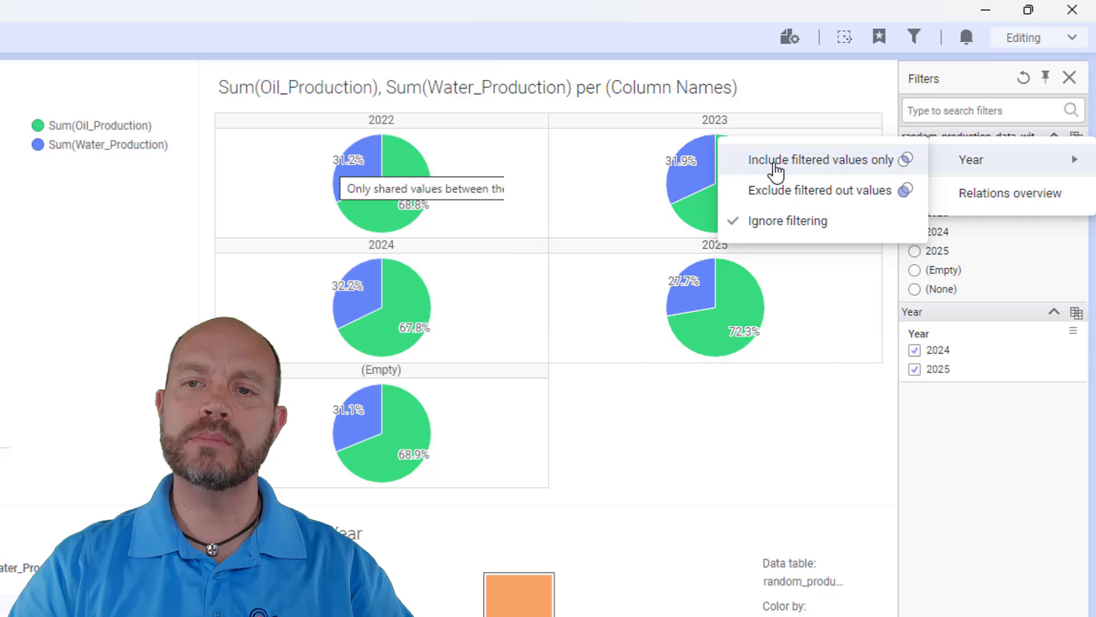
pyautogui.click(502, 313)
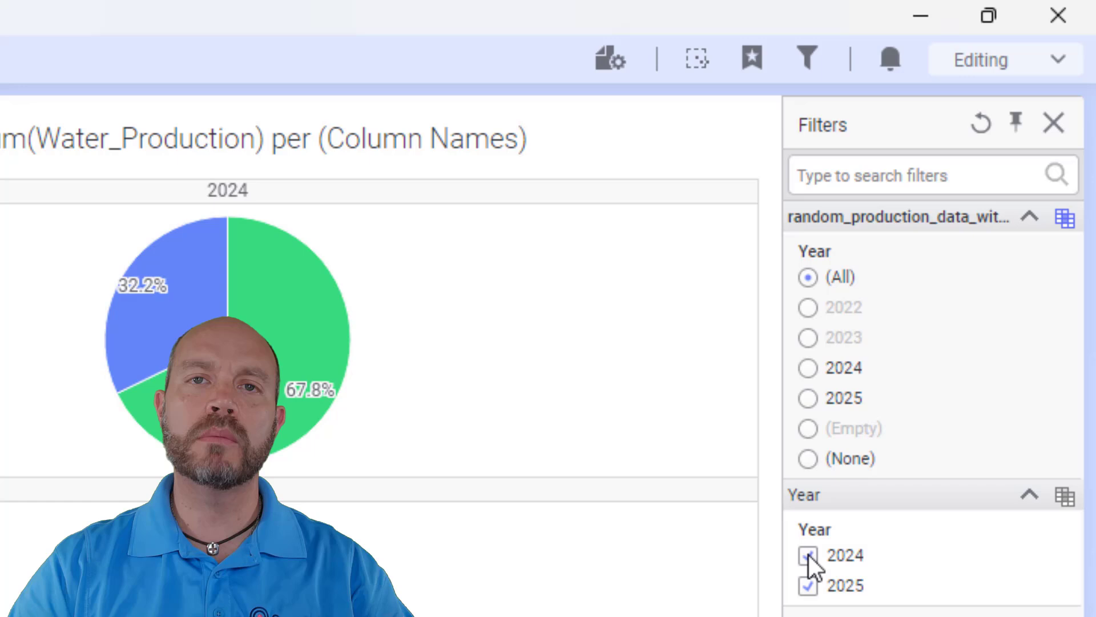
# Step: Test the linked filter by excluding and re-including 2024 and 2025
pyautogui.click(808, 555)
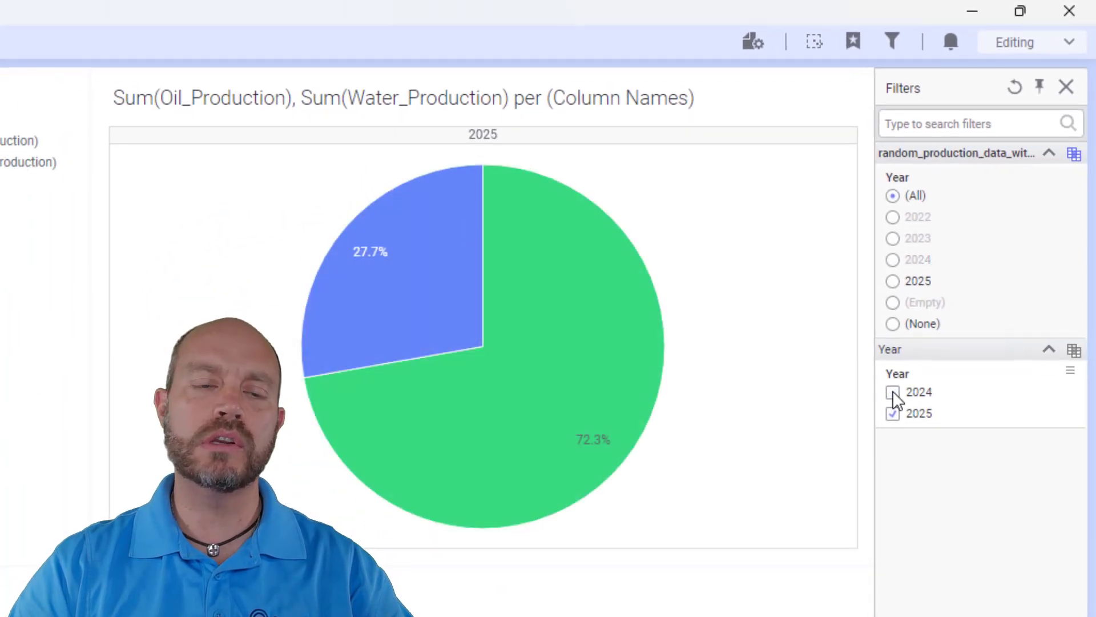
pyautogui.click(893, 391)
pyautogui.click(891, 412)
pyautogui.click(891, 412)
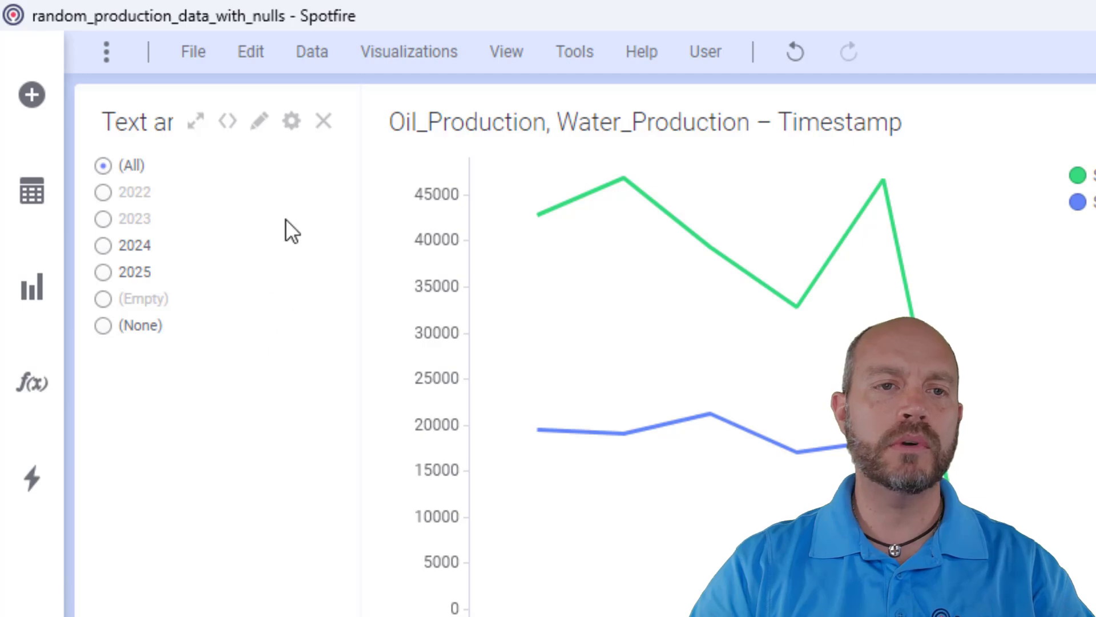
# Step: Replace the text area's filter control with the Year table's Year filter and save
pyautogui.click(259, 121)
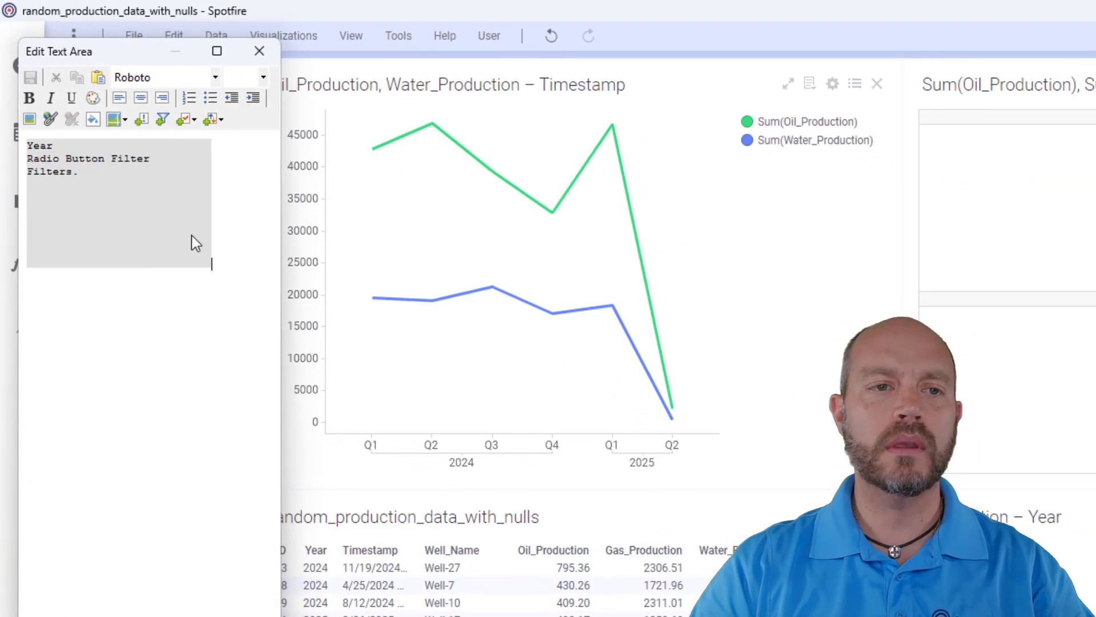
pyautogui.click(136, 210)
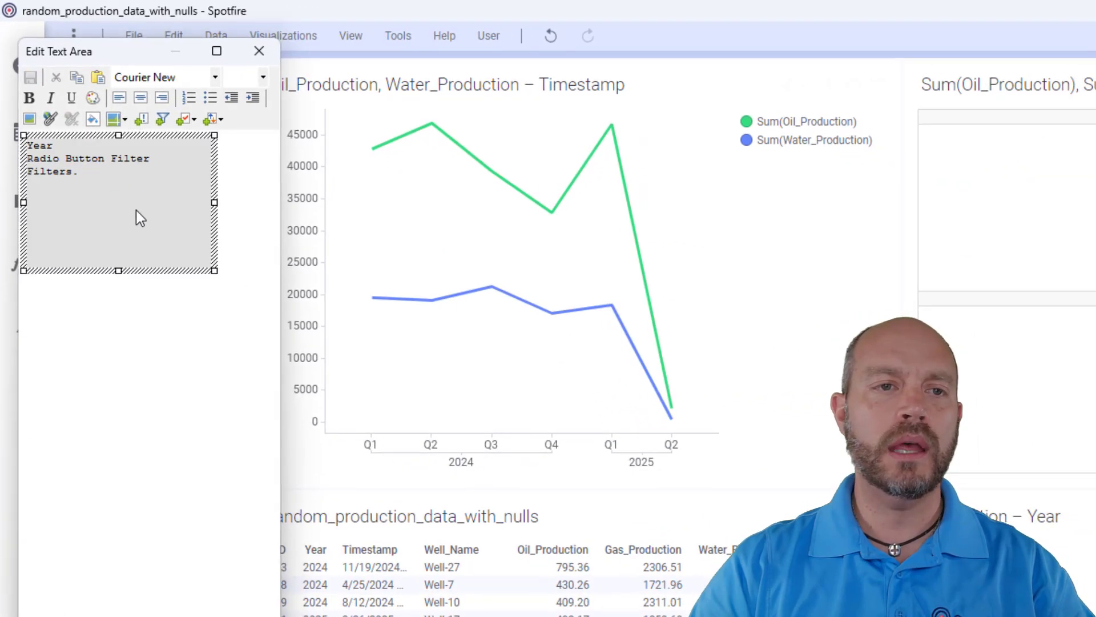
pyautogui.doubleClick(136, 210)
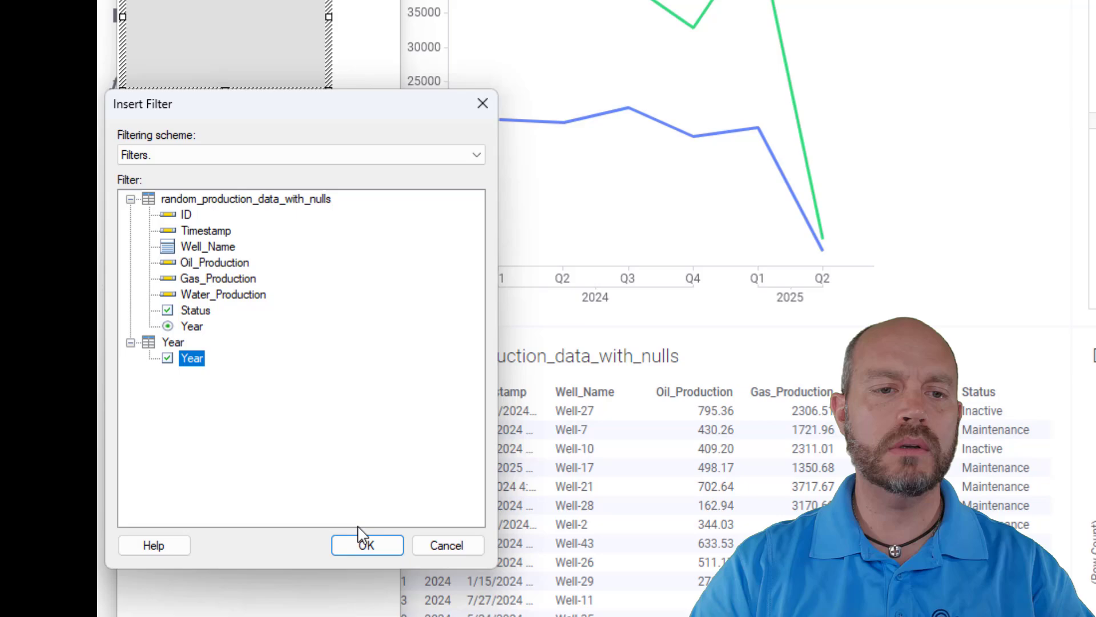
pyautogui.click(364, 542)
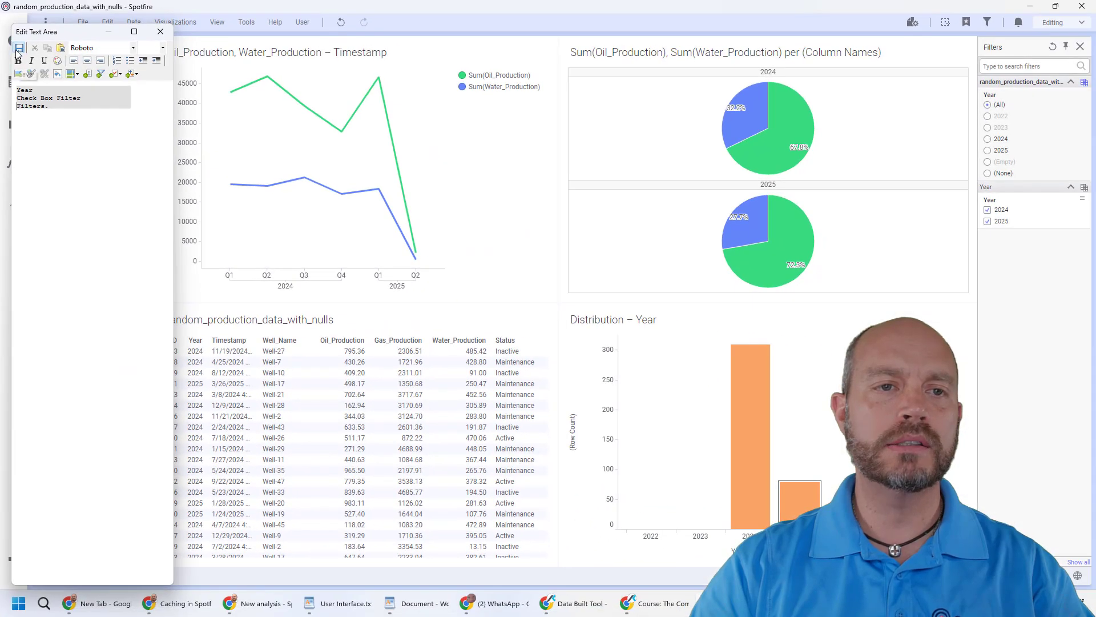
pyautogui.click(160, 32)
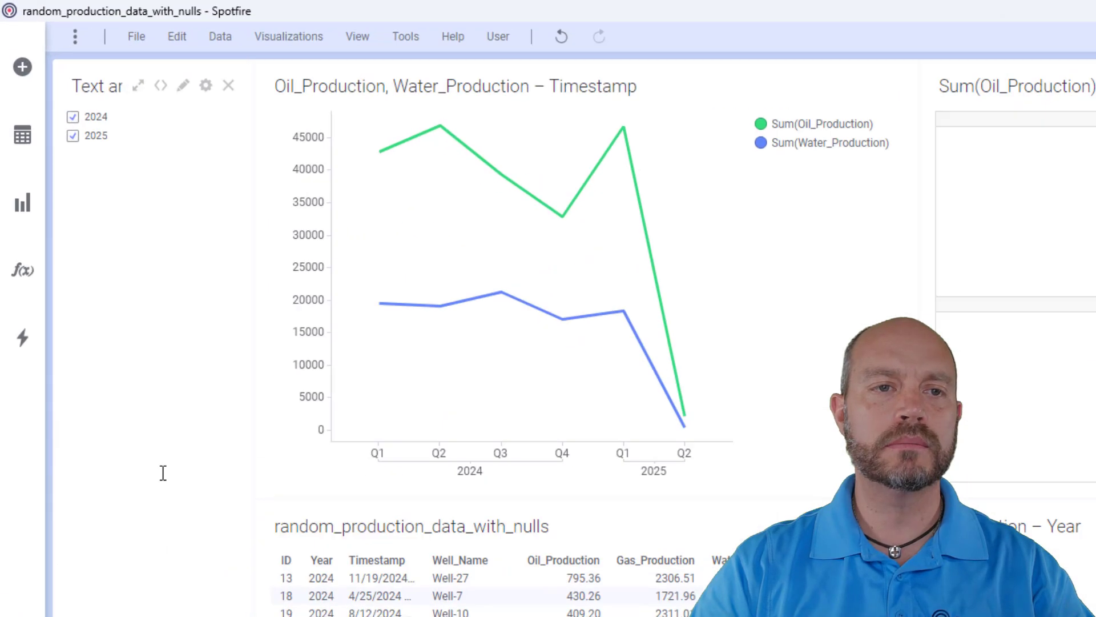